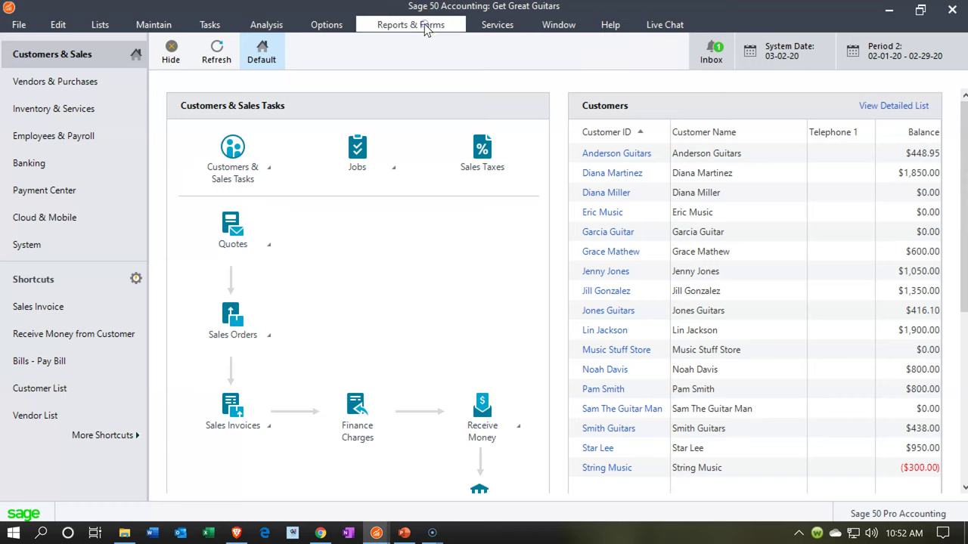
- Open the Standard Balance Sheet options from Financial Statements, set to Current Period (February 2020)
{"action": "left_click", "coordinate": [425, 27]}
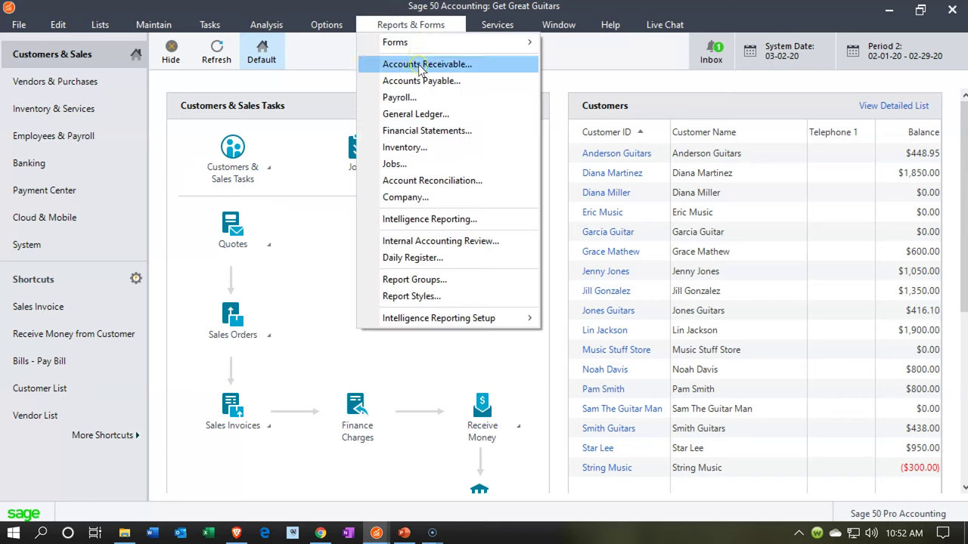
{"action": "left_click", "coordinate": [426, 130]}
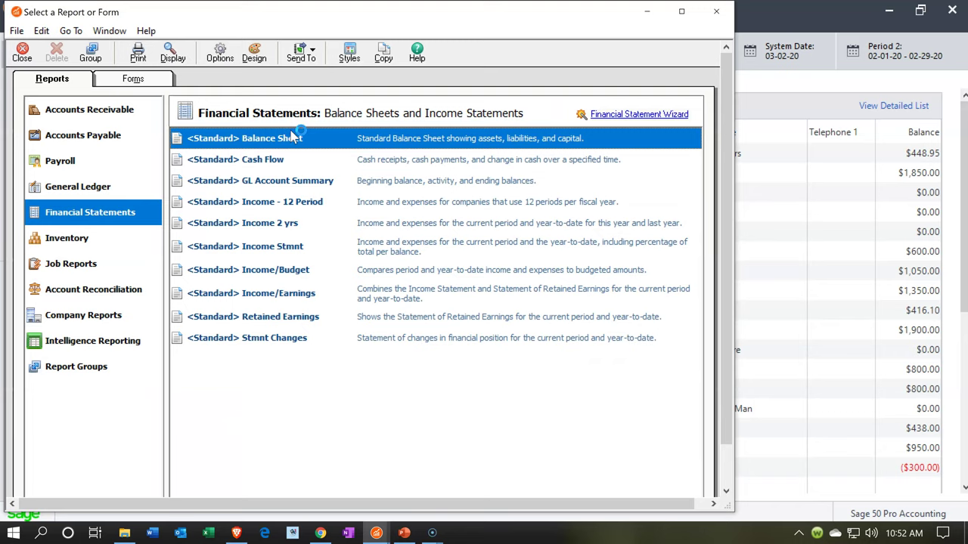
{"action": "double_click", "coordinate": [292, 136]}
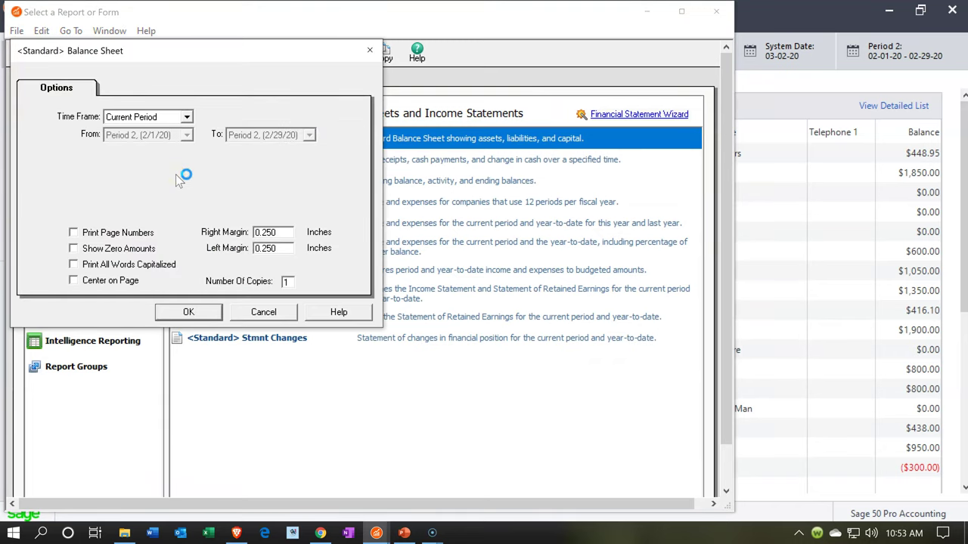
- Generate the Balance Sheet as of February 29, 2020, showing Total Assets of 281,187.69
{"action": "left_click", "coordinate": [209, 312]}
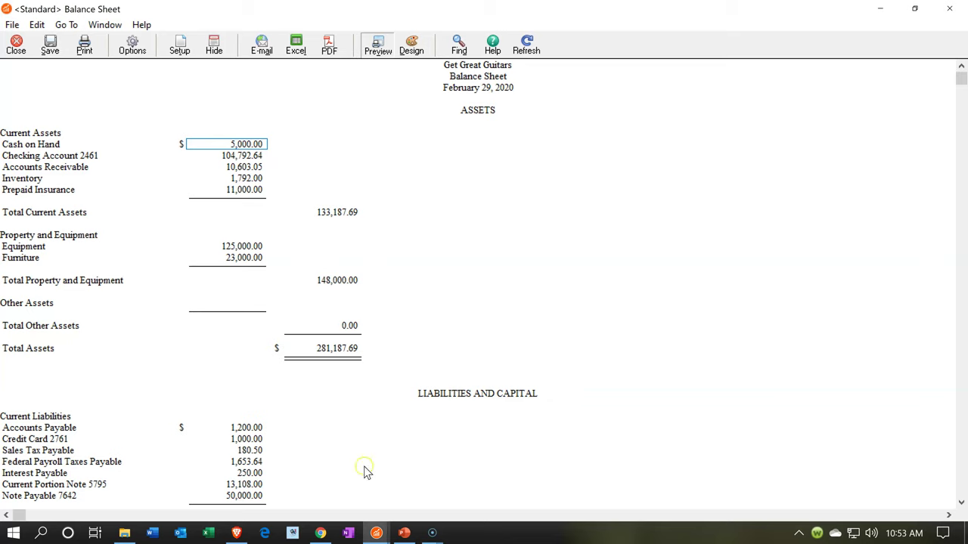
{"action": "left_click", "coordinate": [372, 530]}
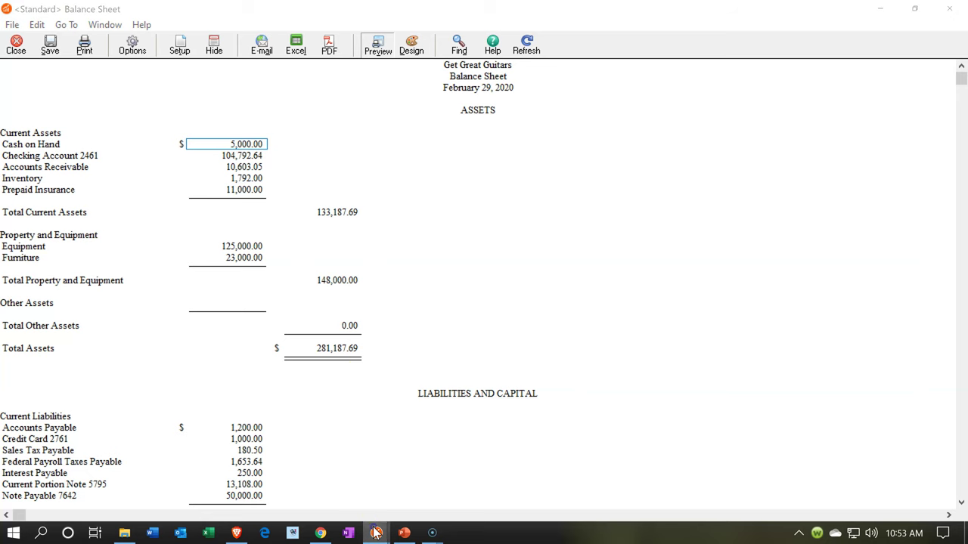
- Run the Standard Income Statement through February 29, 2020 without page numbers or zero amounts
{"action": "left_click", "coordinate": [397, 510]}
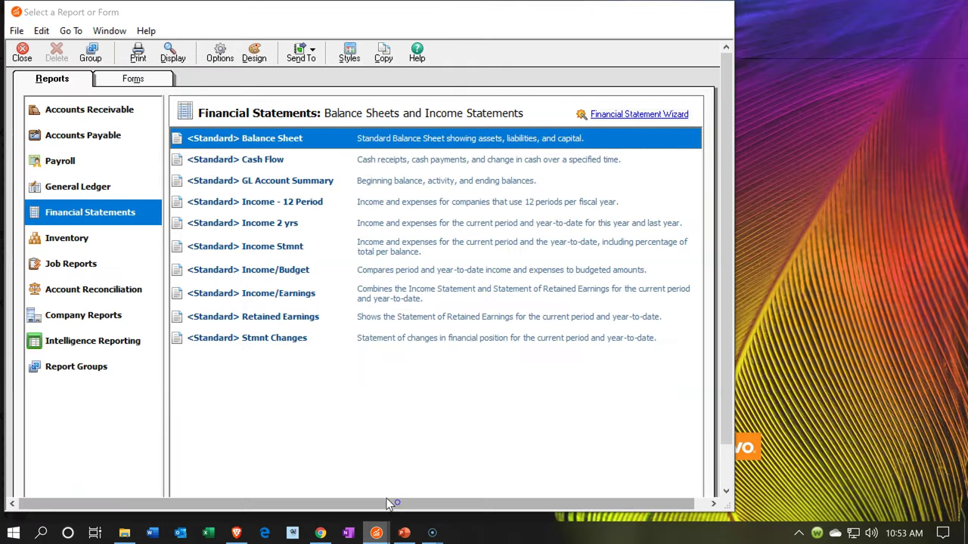
{"action": "double_click", "coordinate": [272, 246]}
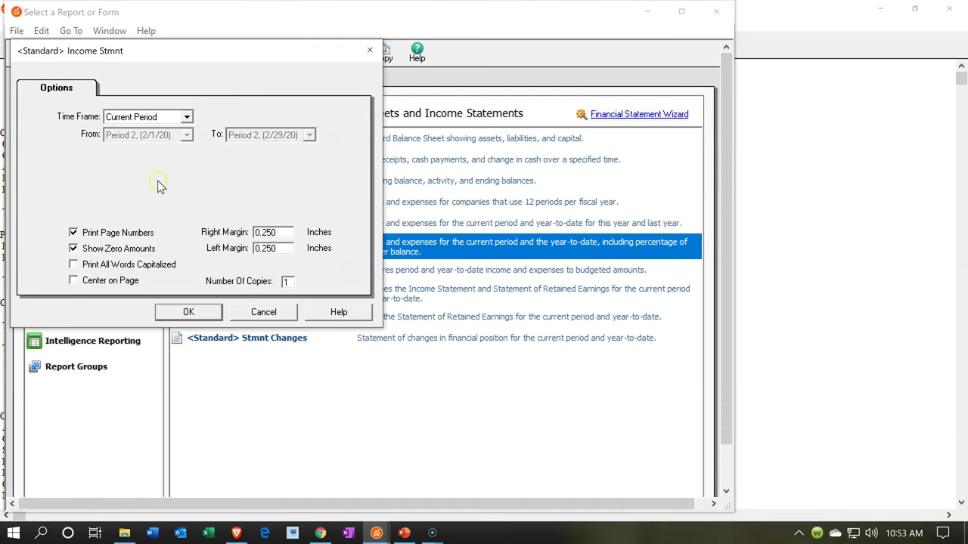
{"action": "left_click", "coordinate": [73, 248]}
{"action": "left_click", "coordinate": [73, 233]}
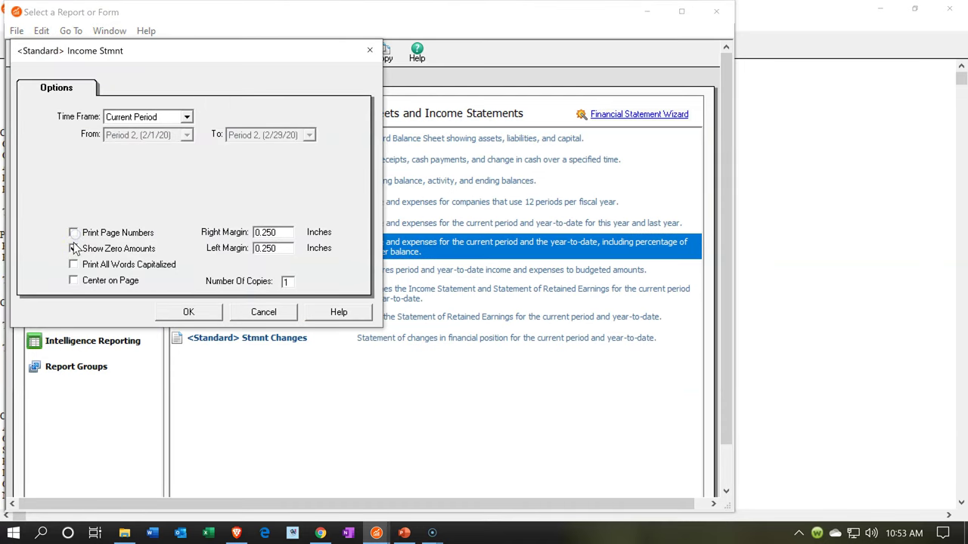
{"action": "left_click", "coordinate": [188, 318]}
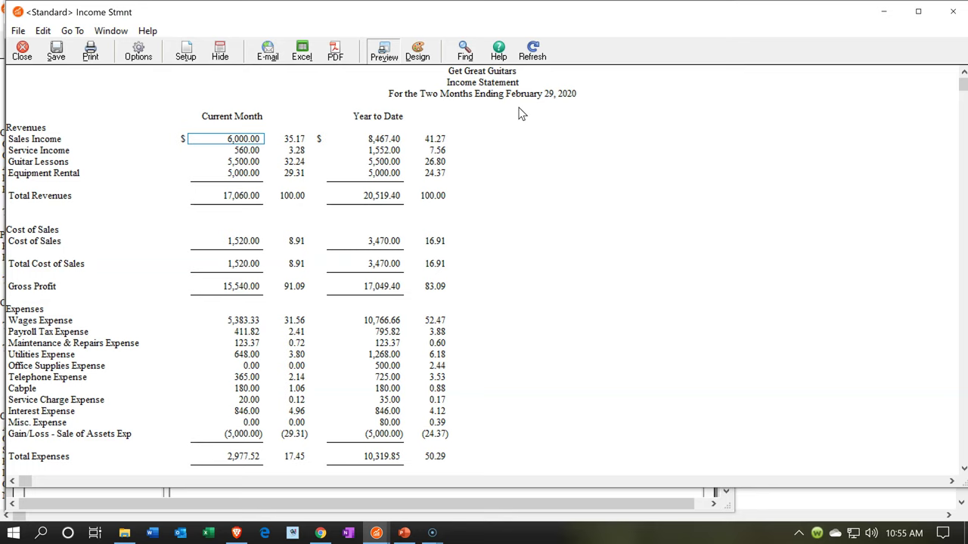
{"action": "left_click", "coordinate": [370, 264]}
{"action": "left_click", "coordinate": [441, 320]}
- Close the Setup Guide and return to the main Sage 50 Customers & Sales page
{"action": "left_click", "coordinate": [383, 531]}
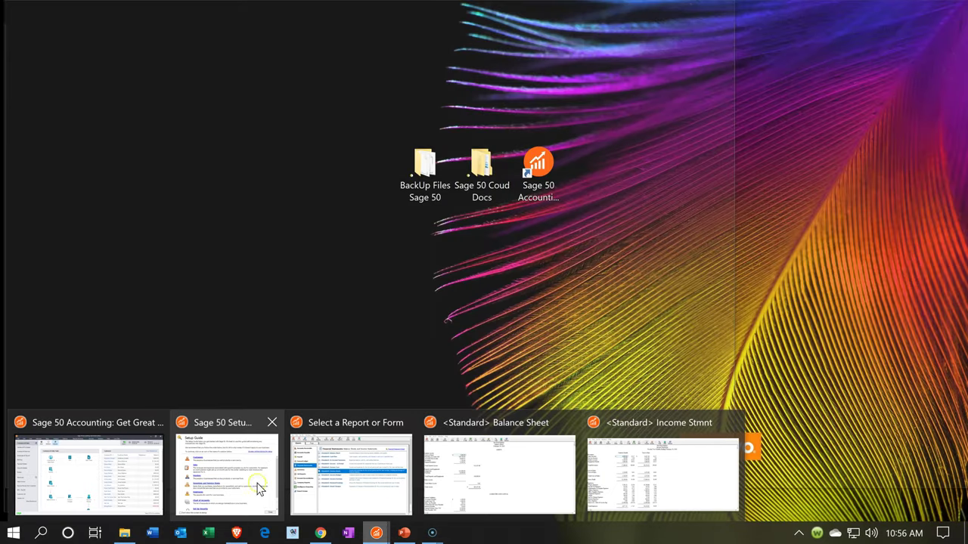
{"action": "left_click", "coordinate": [269, 423]}
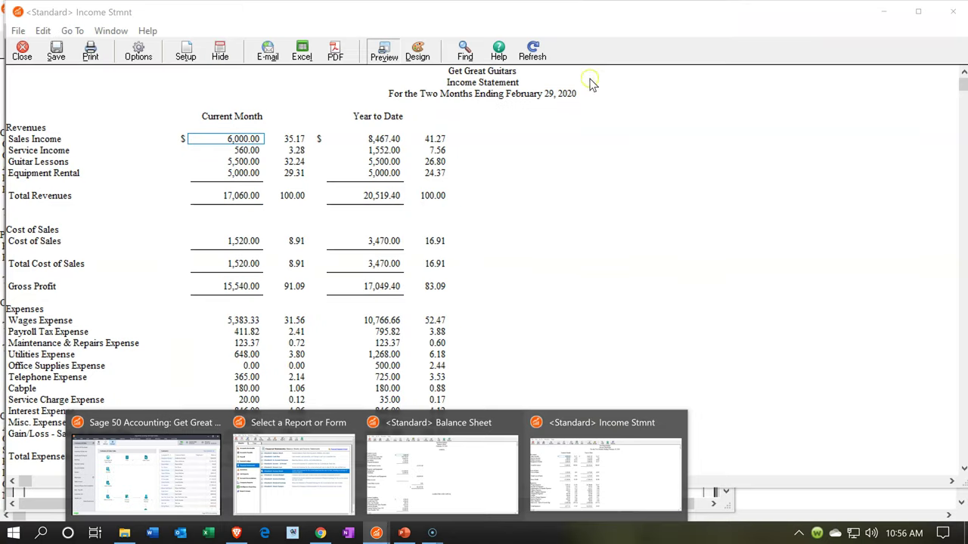
{"action": "left_click", "coordinate": [181, 474]}
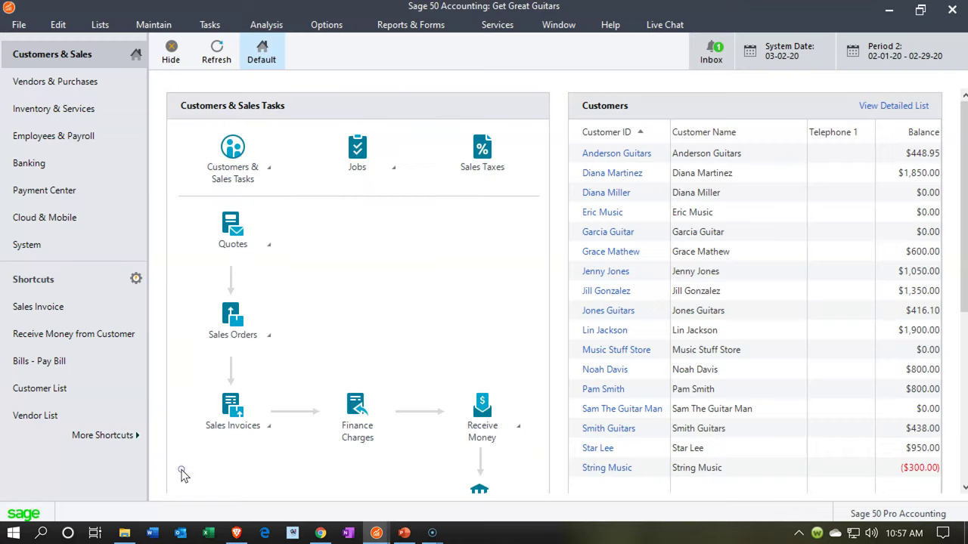
- Start a new blank sales invoice from the Sales Invoices task menu
{"action": "left_click", "coordinate": [85, 79]}
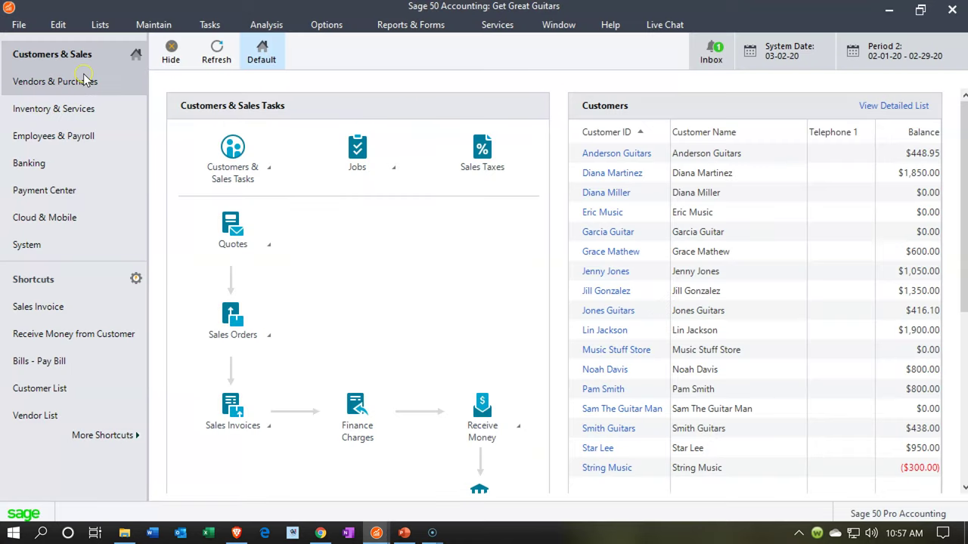
{"action": "left_click", "coordinate": [269, 426]}
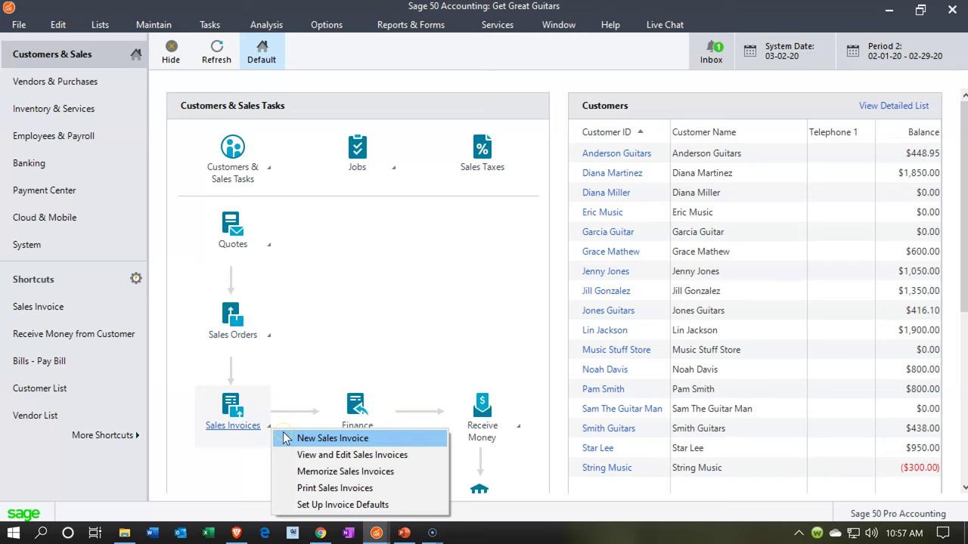
{"action": "left_click", "coordinate": [287, 437]}
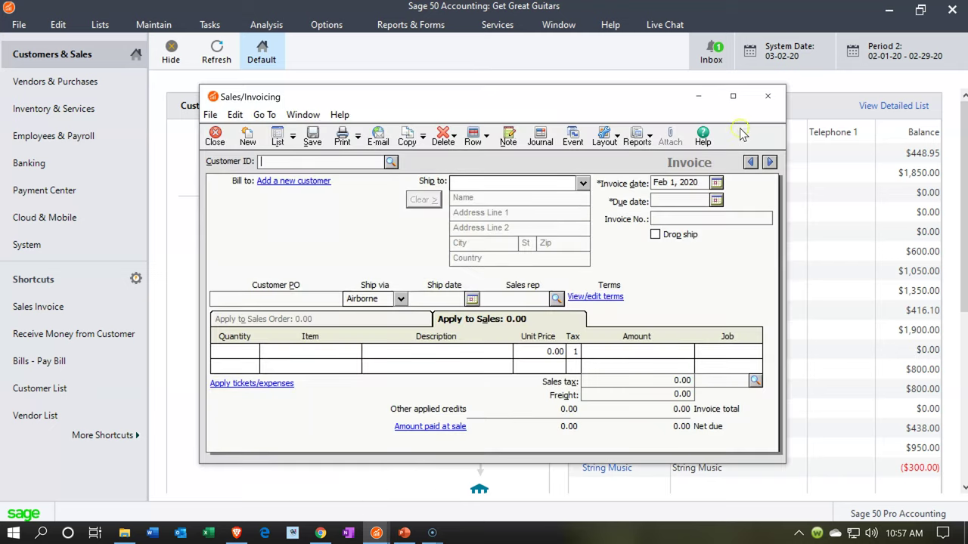
- Maximize the invoice window and bill the invoice to Anderson Guitars
{"action": "left_click", "coordinate": [733, 96]}
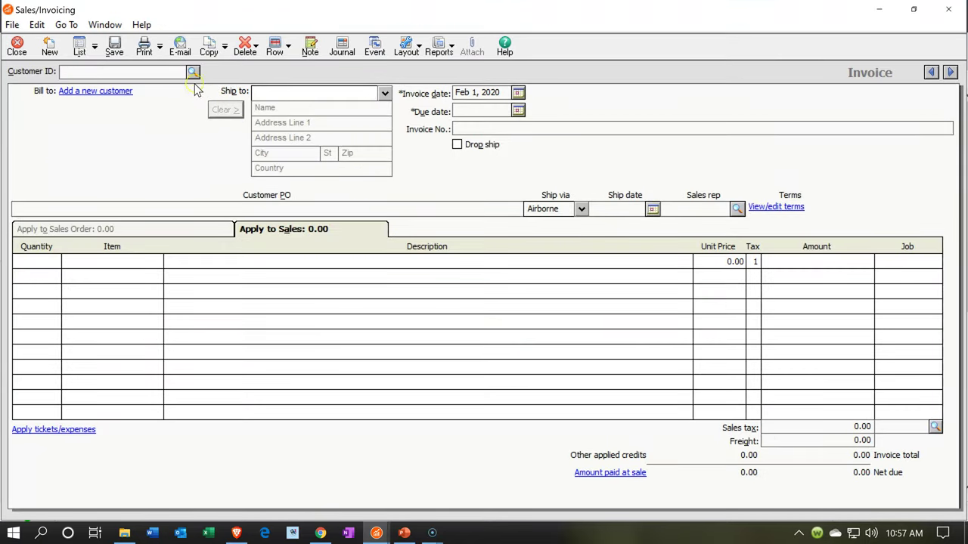
{"action": "left_click", "coordinate": [193, 72]}
{"action": "left_click", "coordinate": [104, 87]}
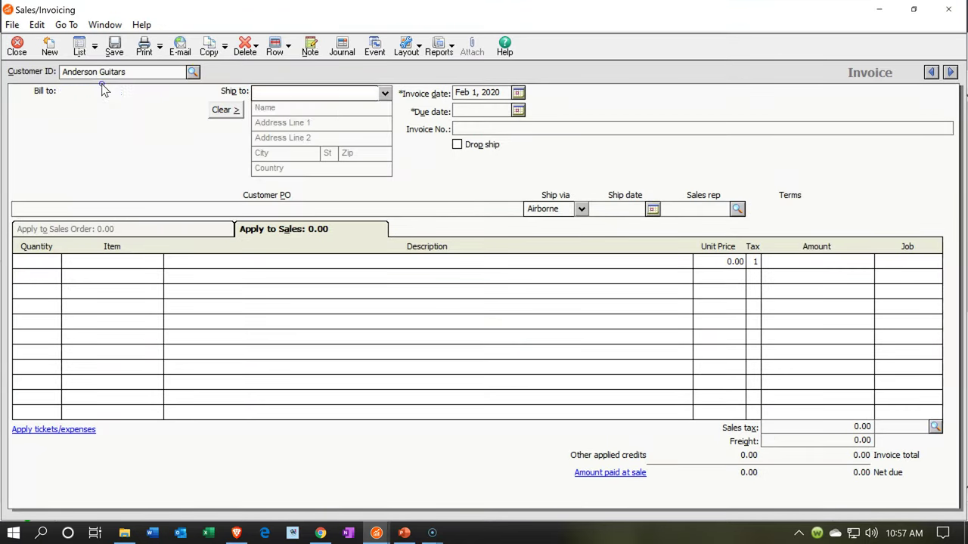
{"action": "key", "text": "Tab"}
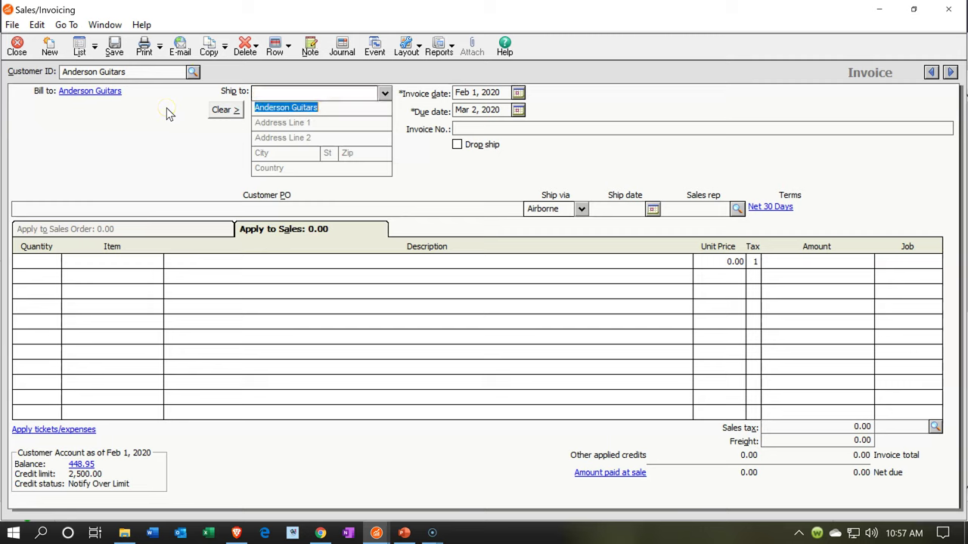
{"action": "key", "text": "Tab"}
{"action": "key", "text": "Tab"}
{"action": "key", "text": "Tab"}
{"action": "key", "text": "Tab"}
{"action": "key", "text": "Tab"}
{"action": "key", "text": "Tab"}
{"action": "key", "text": "Tab"}
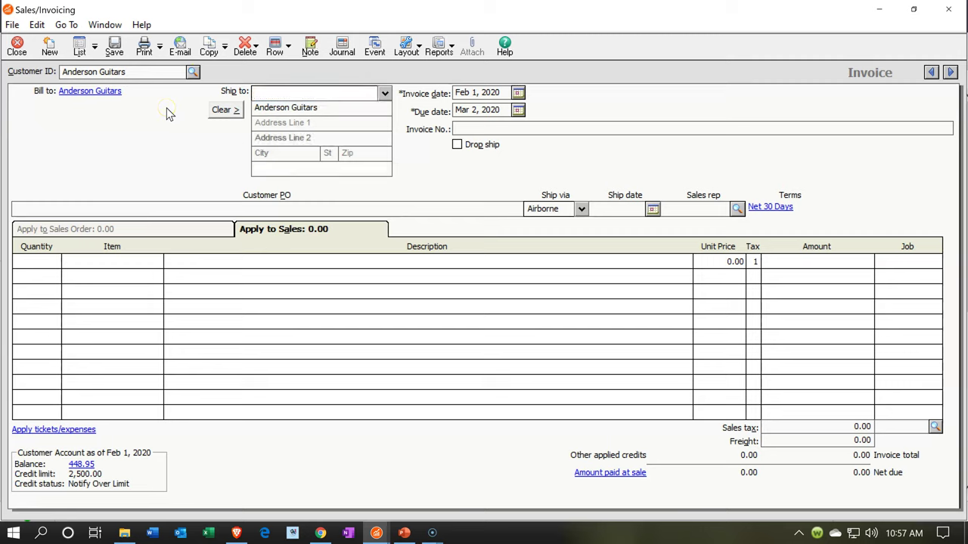
- Date the invoice Mar 6, 2020, giving an Apr 5, 2020 due date on Net 30 Days
{"action": "left_click", "coordinate": [517, 94]}
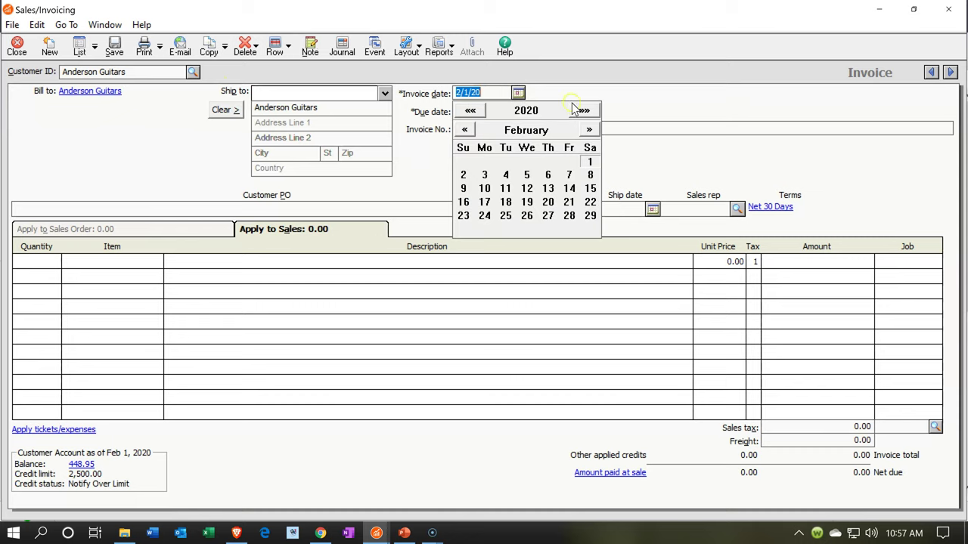
{"action": "left_click", "coordinate": [589, 130]}
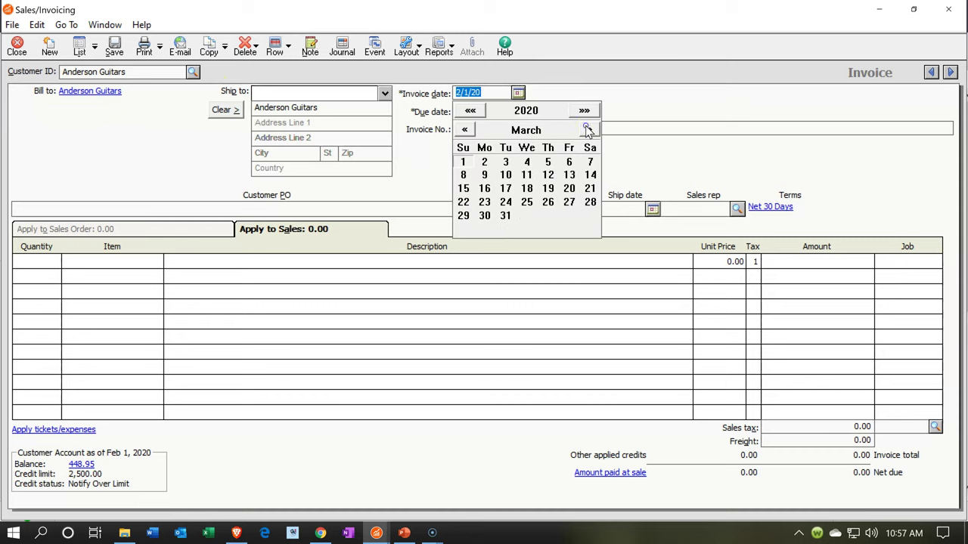
{"action": "left_click", "coordinate": [569, 163]}
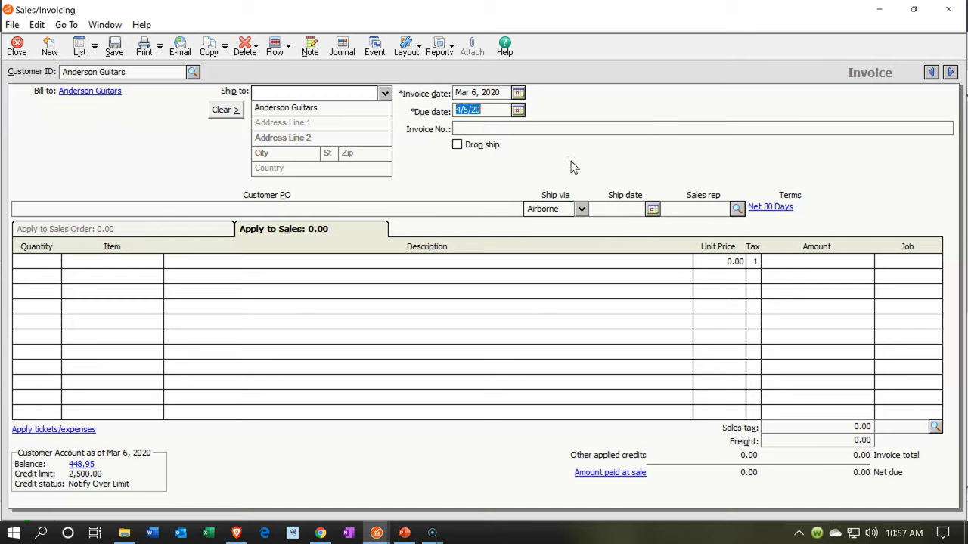
{"action": "key", "text": "Tab"}
- Add 1 Epiphone Les Paul (ELP) at 500.00 and apply CA Tax for a 547.50 total
{"action": "left_click", "coordinate": [57, 261]}
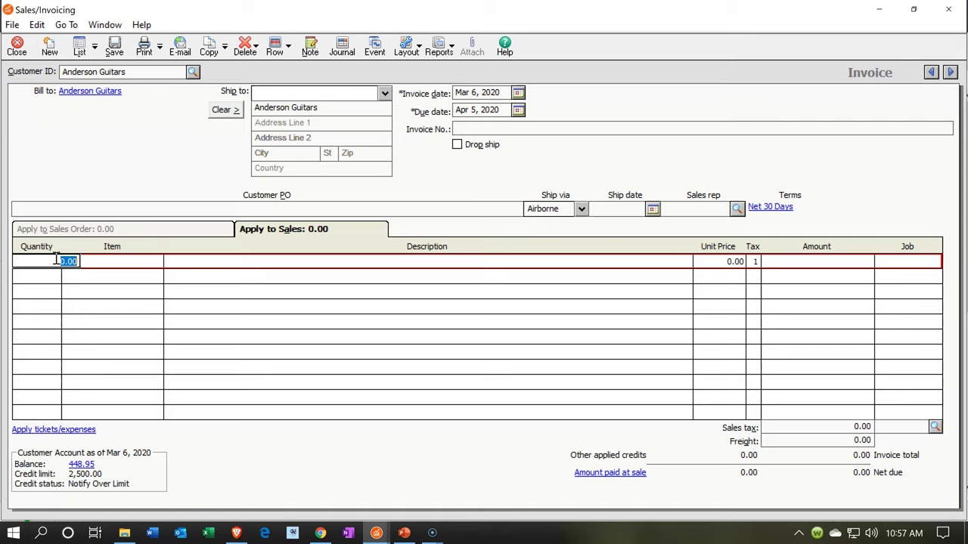
{"action": "type", "text": "1"}
{"action": "key", "text": "Tab"}
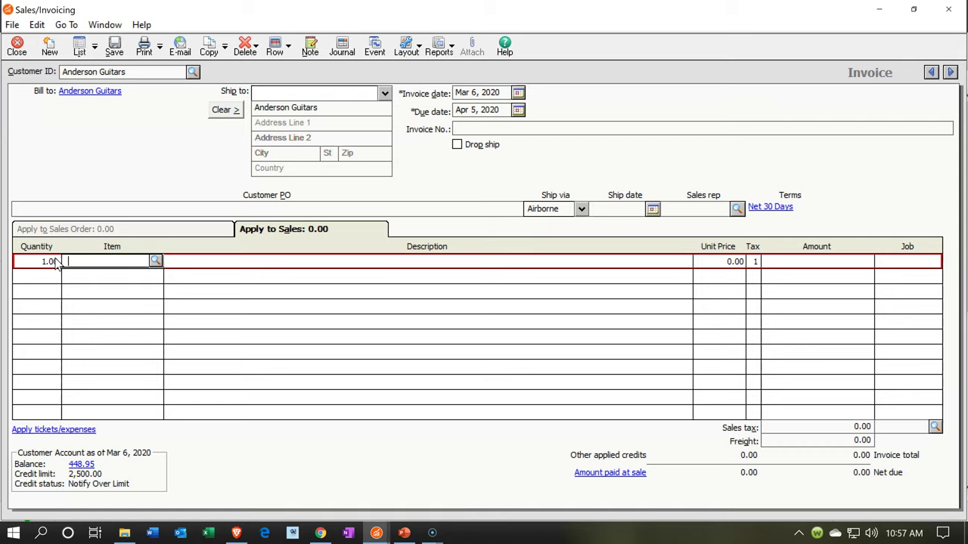
{"action": "type", "text": "elP"}
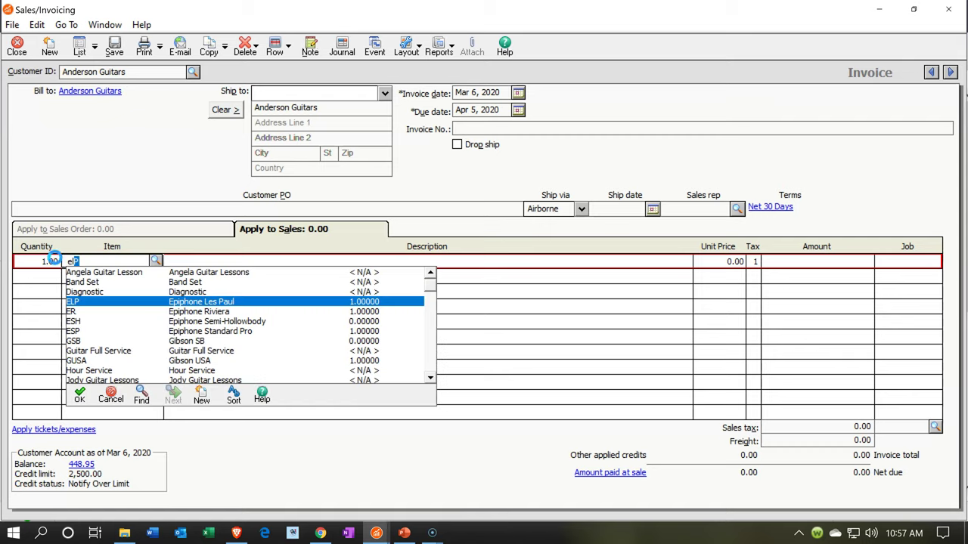
{"action": "key", "text": "Tab"}
{"action": "key", "text": "Tab"}
{"action": "key", "text": "Tab"}
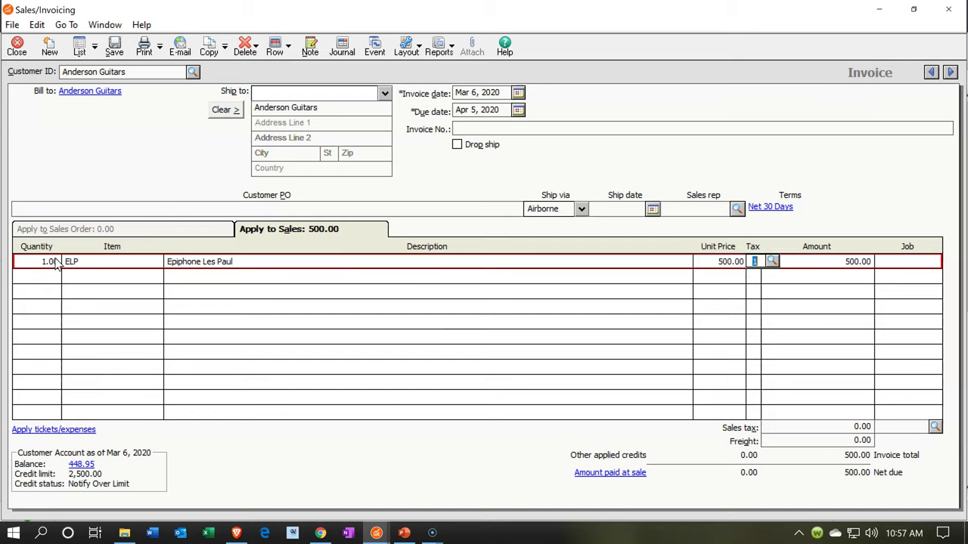
{"action": "key", "text": "Tab"}
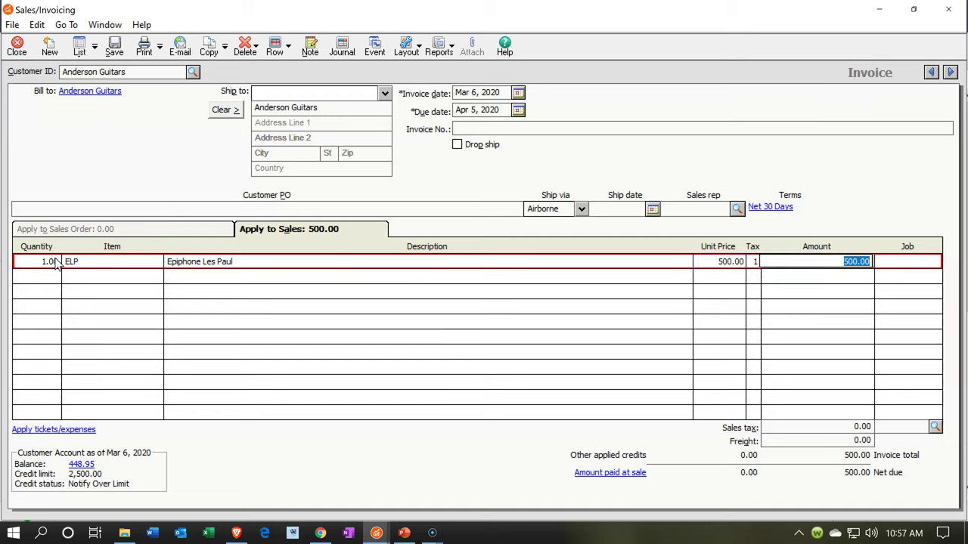
{"action": "left_click", "coordinate": [936, 427]}
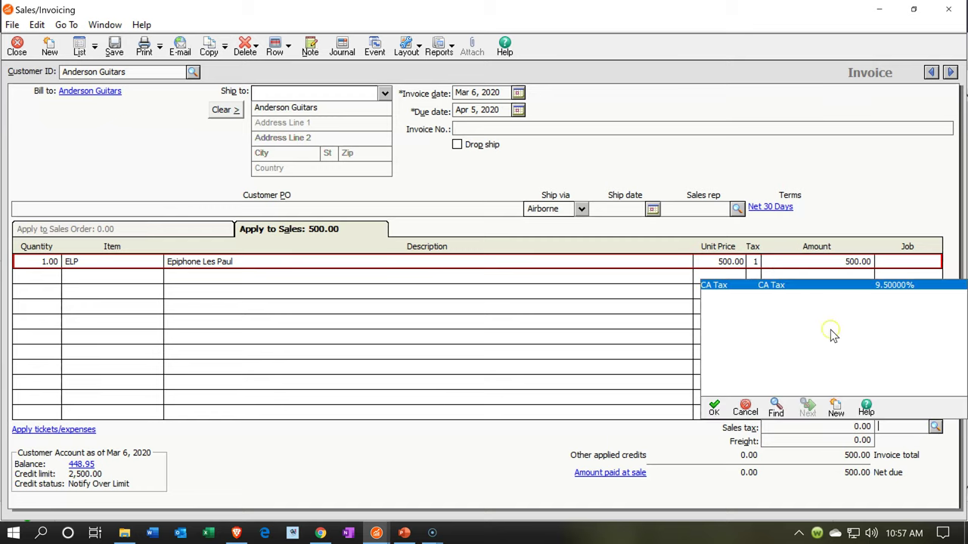
{"action": "double_click", "coordinate": [776, 285]}
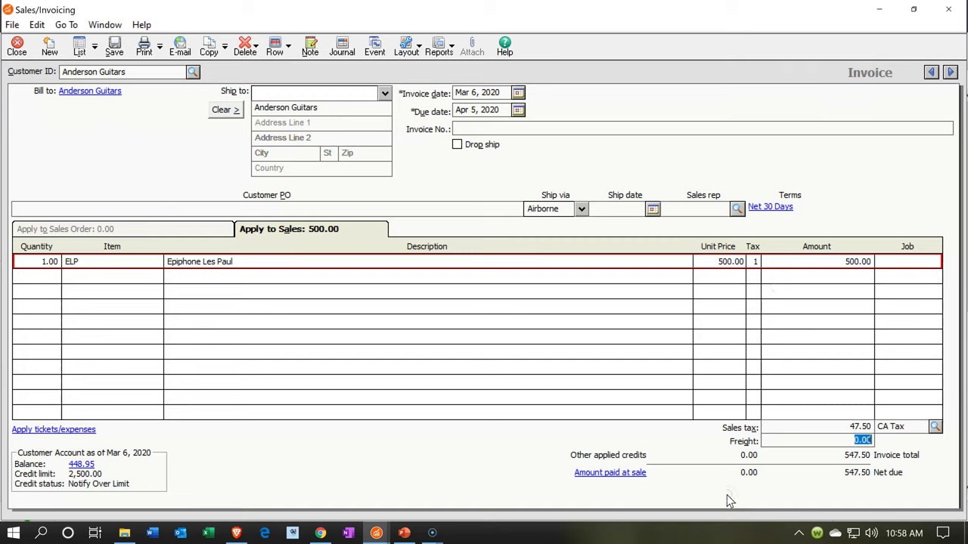
- Save the 547.50 Anderson Guitars invoice and close the invoicing window
{"action": "left_click", "coordinate": [847, 478]}
{"action": "left_click", "coordinate": [862, 282]}
{"action": "left_click", "coordinate": [117, 53]}
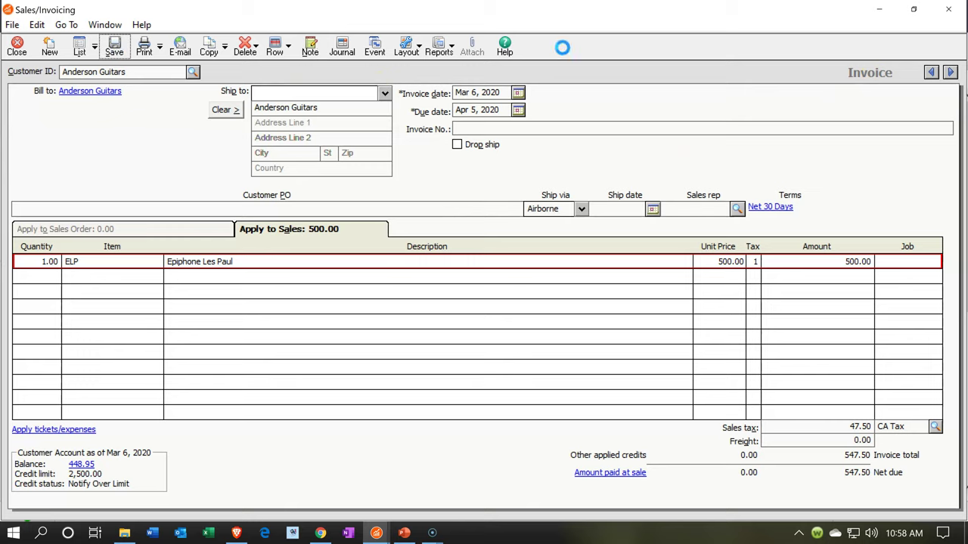
{"action": "left_click", "coordinate": [957, 12]}
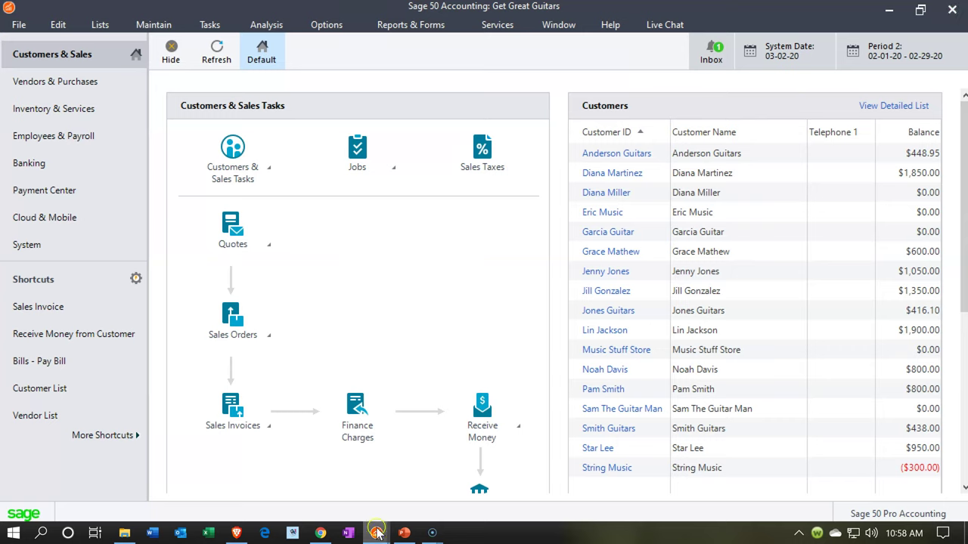
- Bring the Income Statement report window to the front
{"action": "mouse_move", "coordinate": [378, 539]}
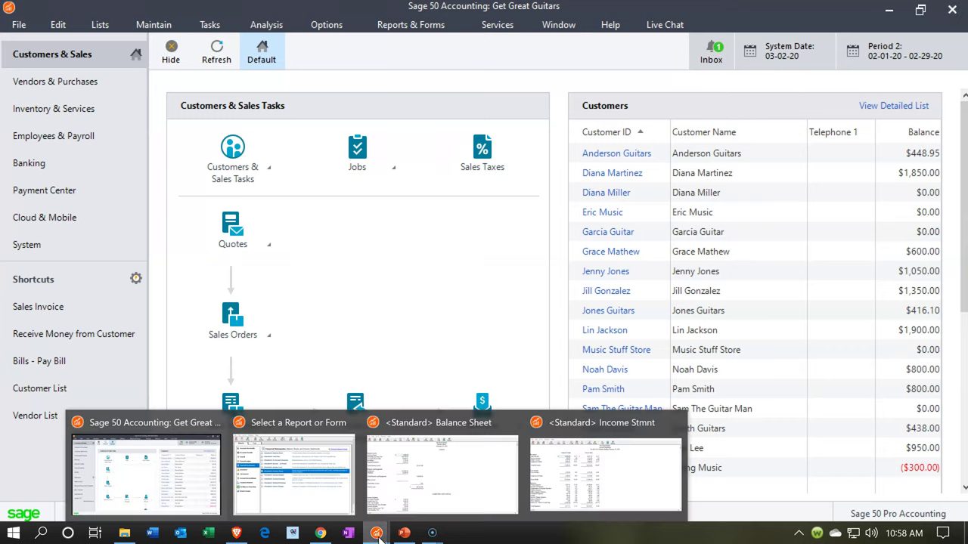
{"action": "left_click", "coordinate": [404, 486]}
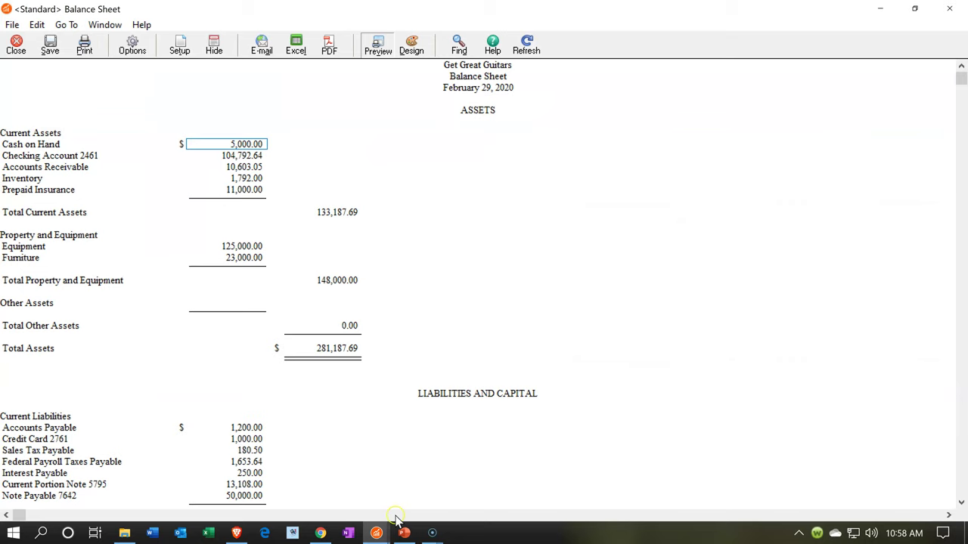
{"action": "mouse_move", "coordinate": [390, 527]}
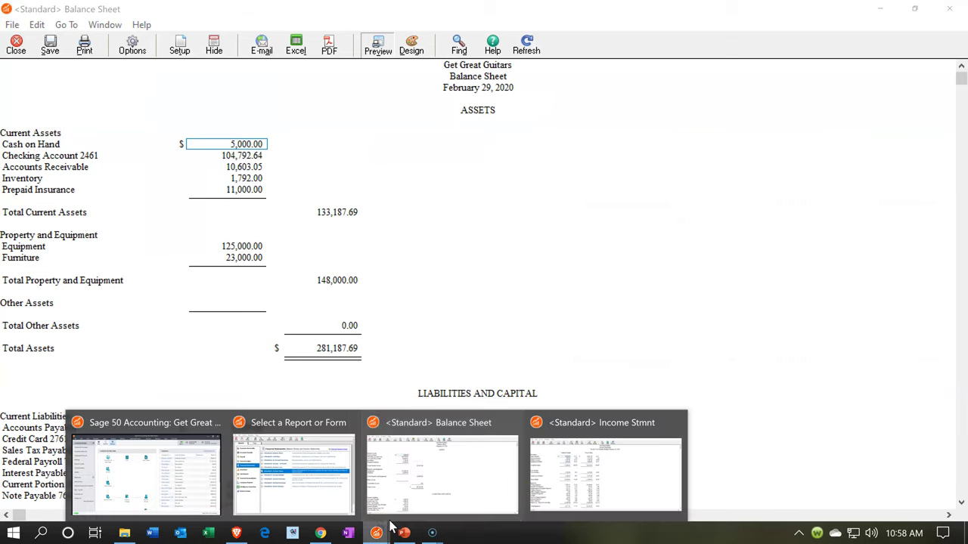
{"action": "left_click", "coordinate": [552, 480]}
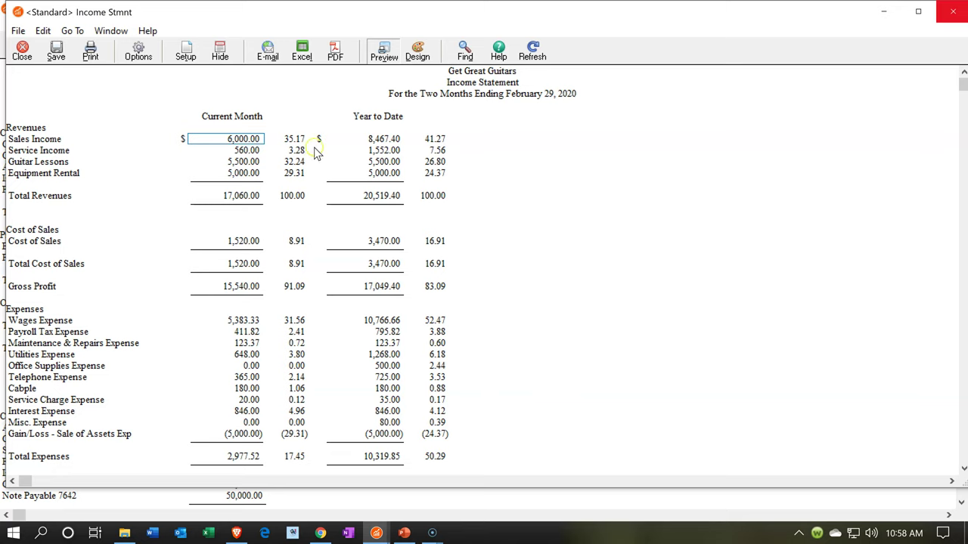
- Rerun the Income Statement for the Period 3 range (March 2020), showing 500.00 Sales Income
{"action": "left_click", "coordinate": [141, 60]}
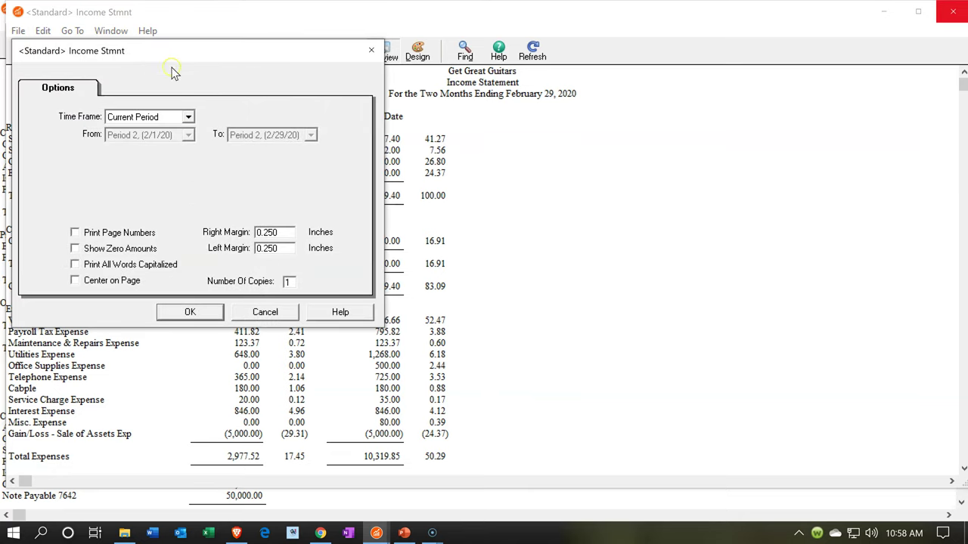
{"action": "left_click", "coordinate": [188, 117]}
{"action": "left_click", "coordinate": [173, 131]}
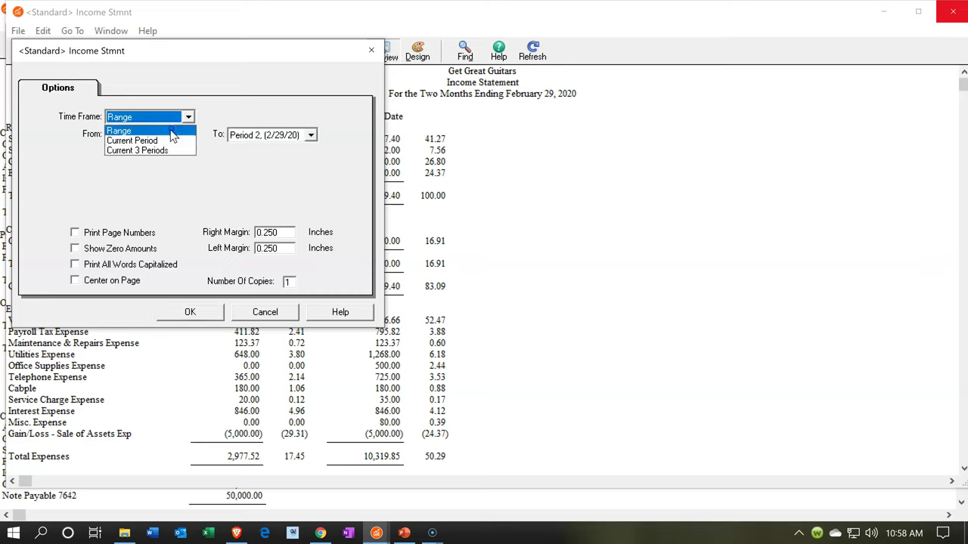
{"action": "left_click", "coordinate": [187, 135]}
{"action": "left_click", "coordinate": [182, 158]}
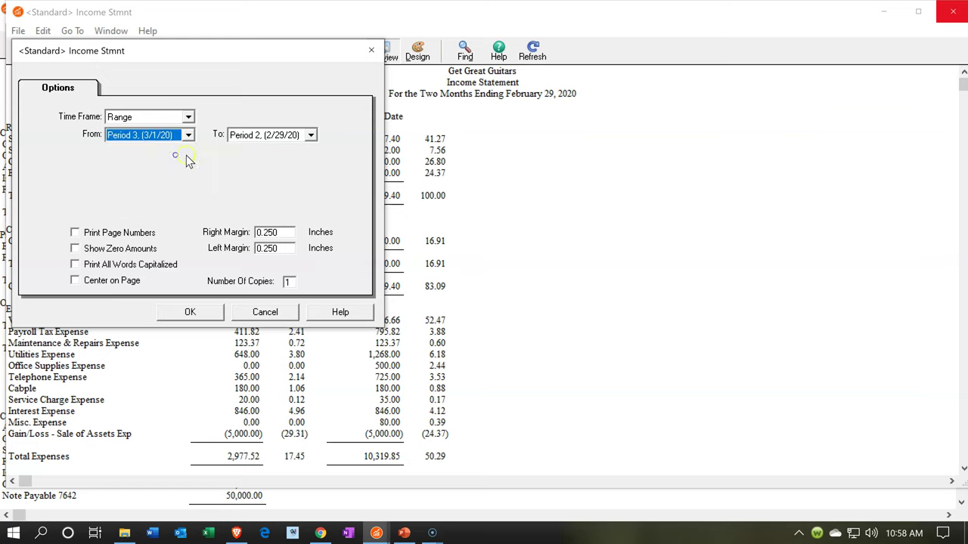
{"action": "left_click", "coordinate": [310, 134]}
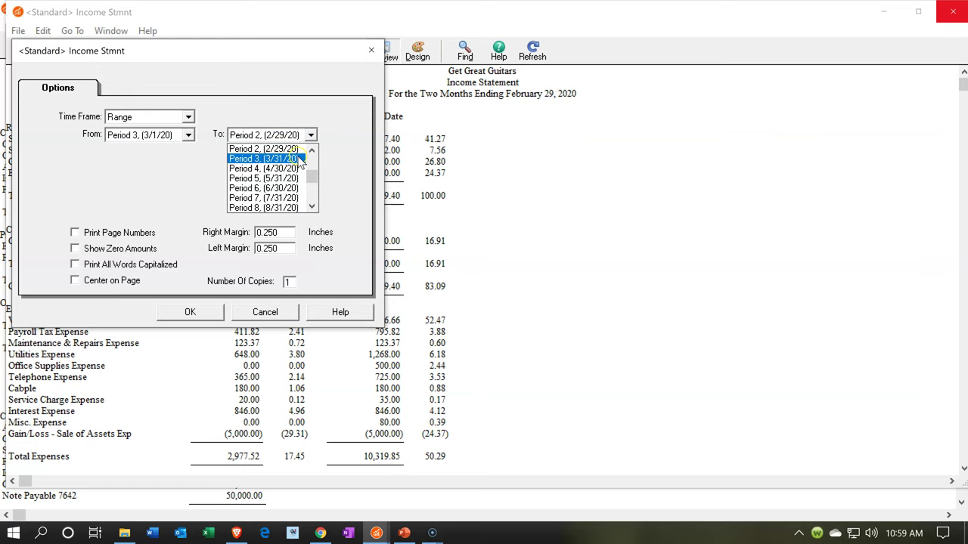
{"action": "left_click", "coordinate": [301, 159]}
{"action": "left_click", "coordinate": [200, 316]}
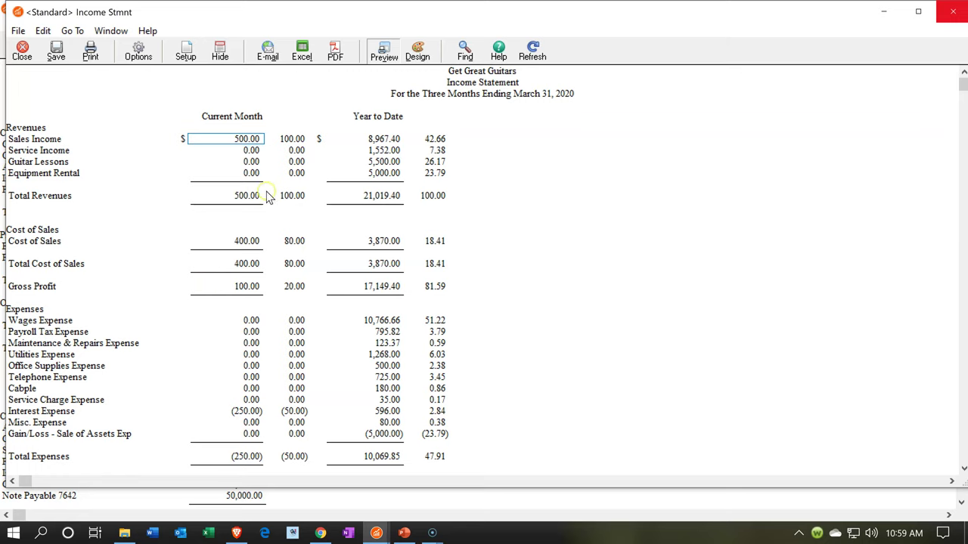
{"action": "double_click", "coordinate": [241, 140]}
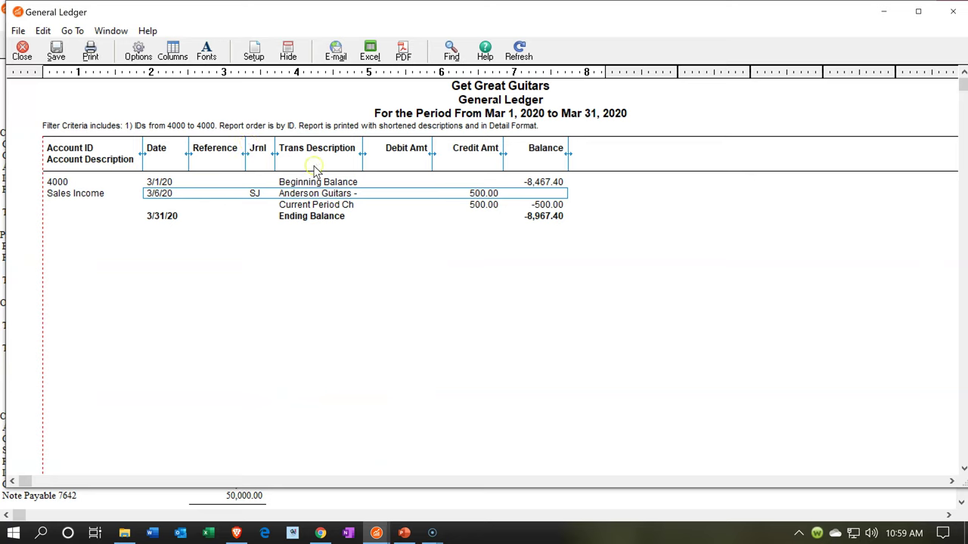
{"action": "left_click", "coordinate": [941, 13]}
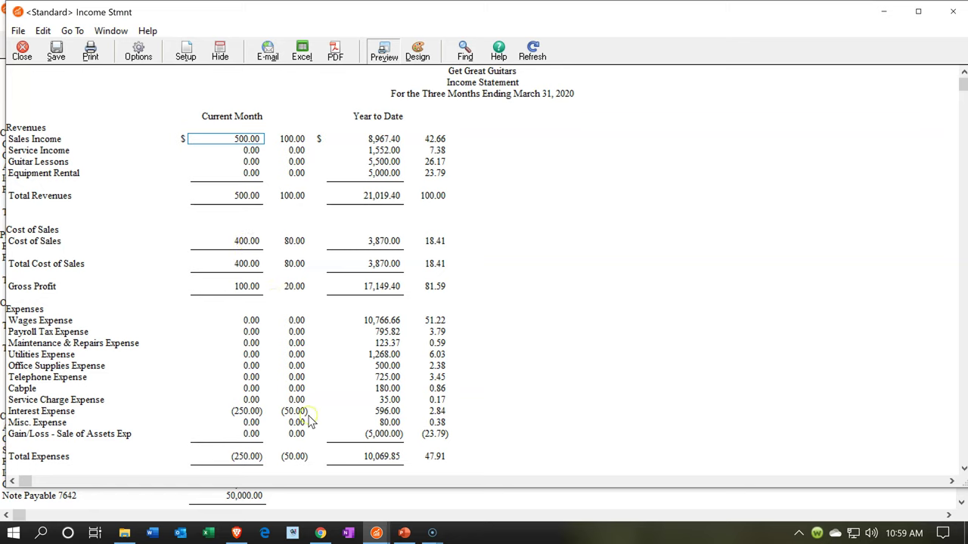
{"action": "left_click", "coordinate": [376, 533]}
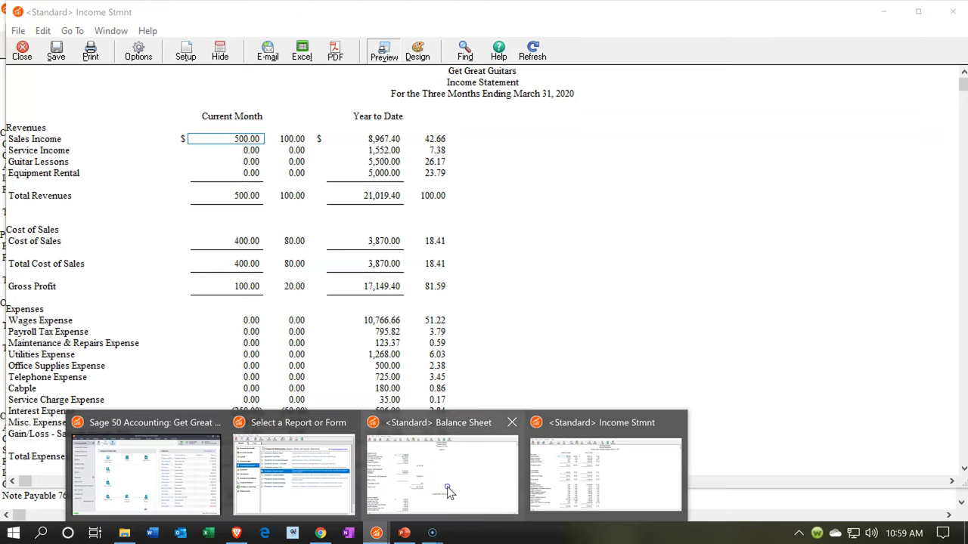
- Rerun the Balance Sheet for Period 3, as of March 31, 2020, with Total Assets 281,335.19
{"action": "left_click", "coordinate": [412, 511]}
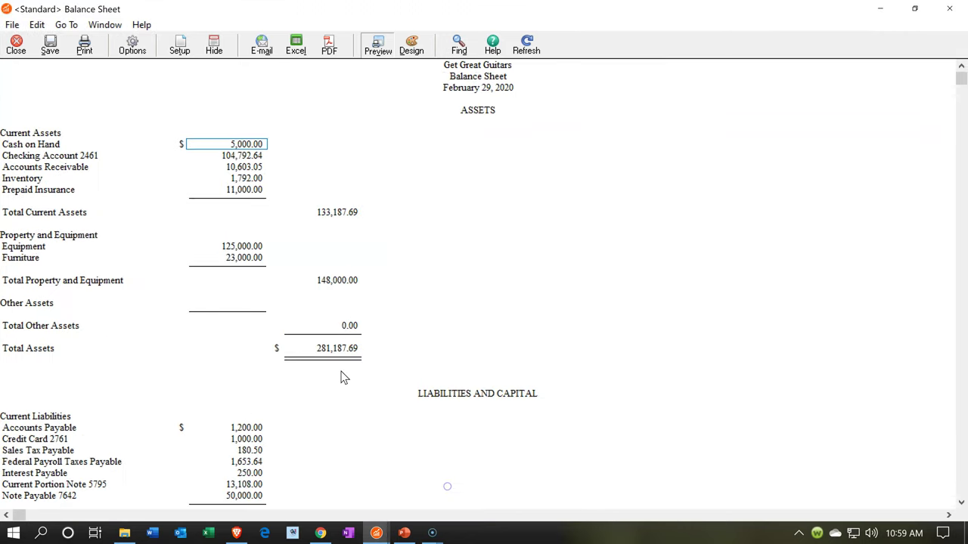
{"action": "left_click", "coordinate": [132, 45]}
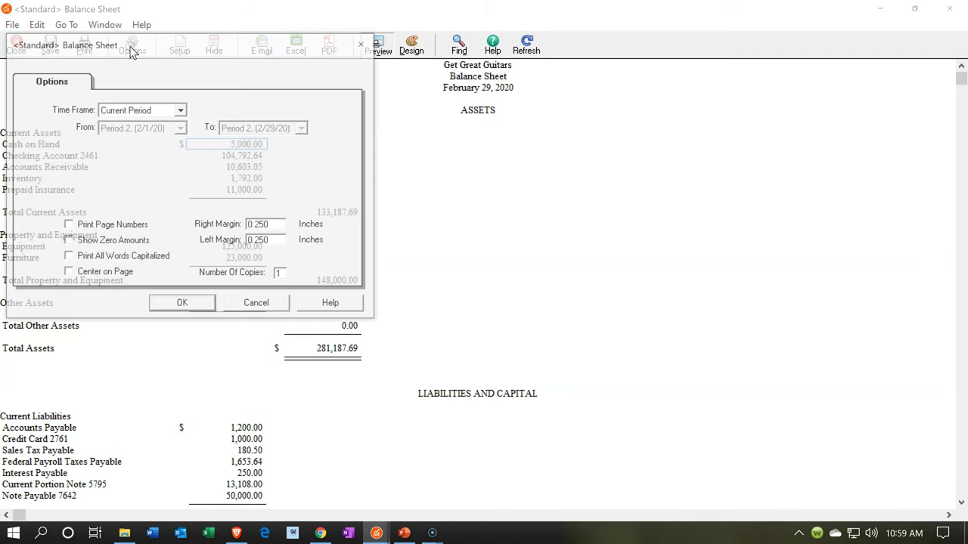
{"action": "left_click", "coordinate": [182, 111]}
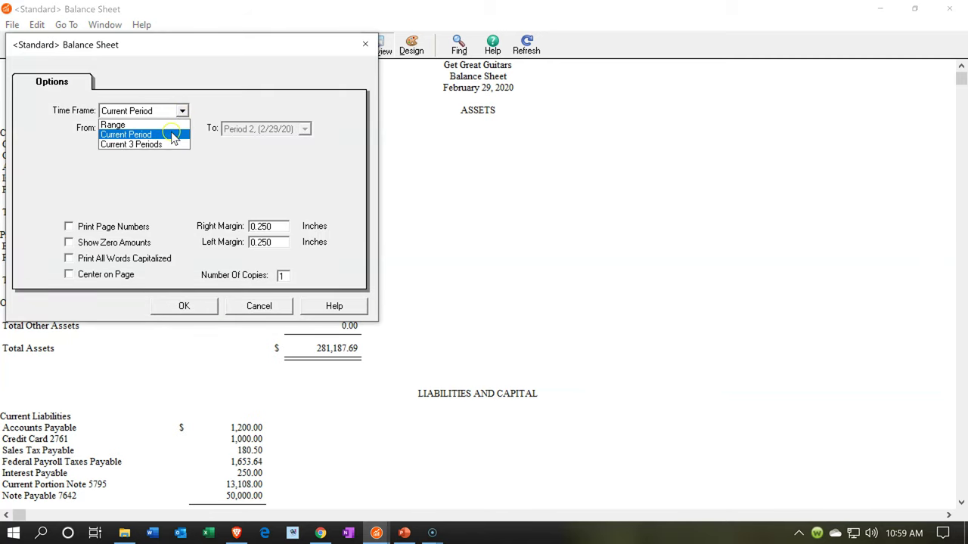
{"action": "left_click", "coordinate": [174, 124]}
{"action": "left_click", "coordinate": [181, 129]}
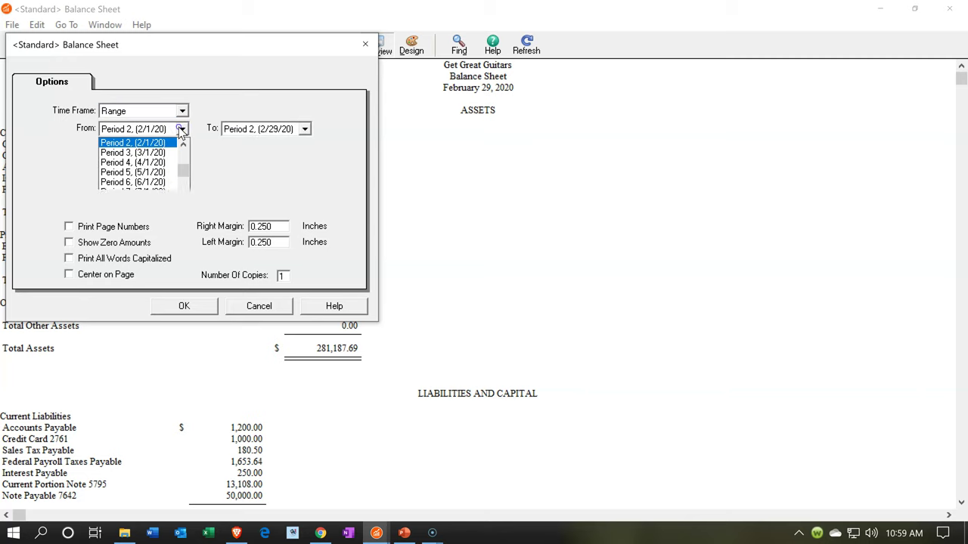
{"action": "left_click", "coordinate": [132, 148]}
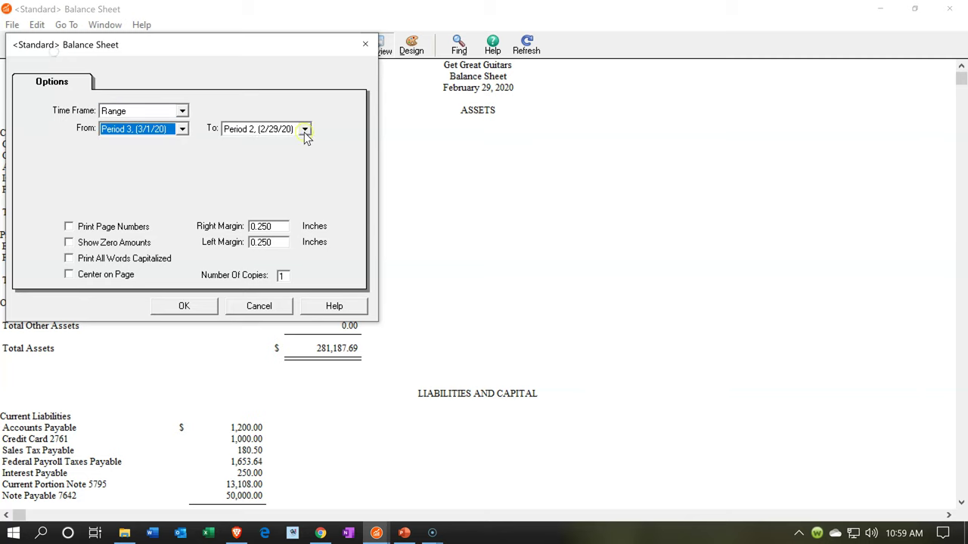
{"action": "left_click", "coordinate": [304, 130]}
{"action": "left_click", "coordinate": [295, 150]}
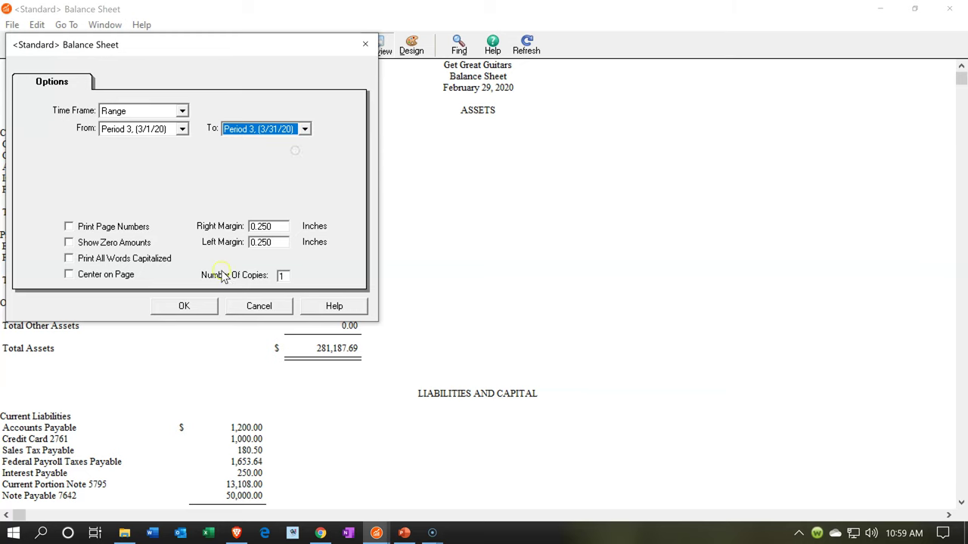
{"action": "left_click", "coordinate": [205, 307]}
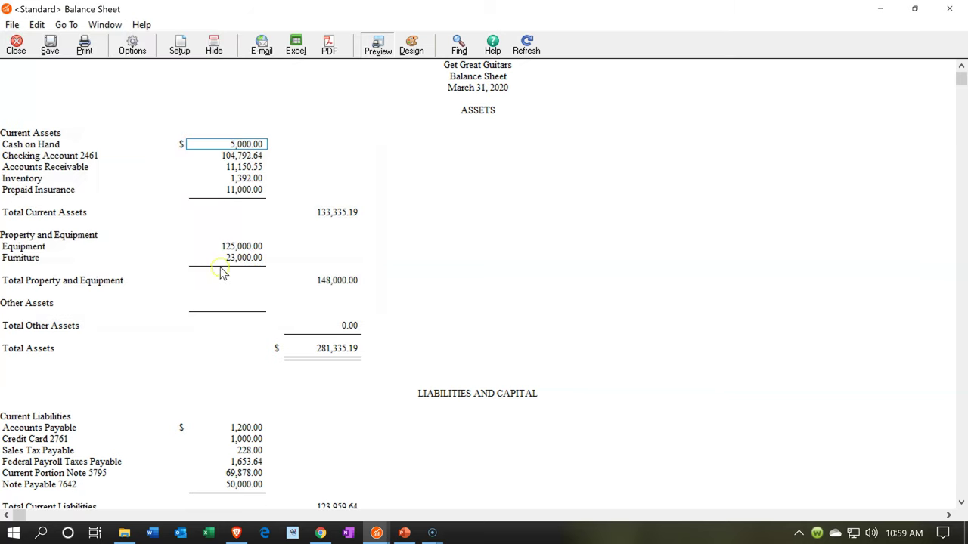
- Drill into the Accounts Receivable and Inventory amounts to review each General Ledger, then close them
{"action": "left_click", "coordinate": [244, 167]}
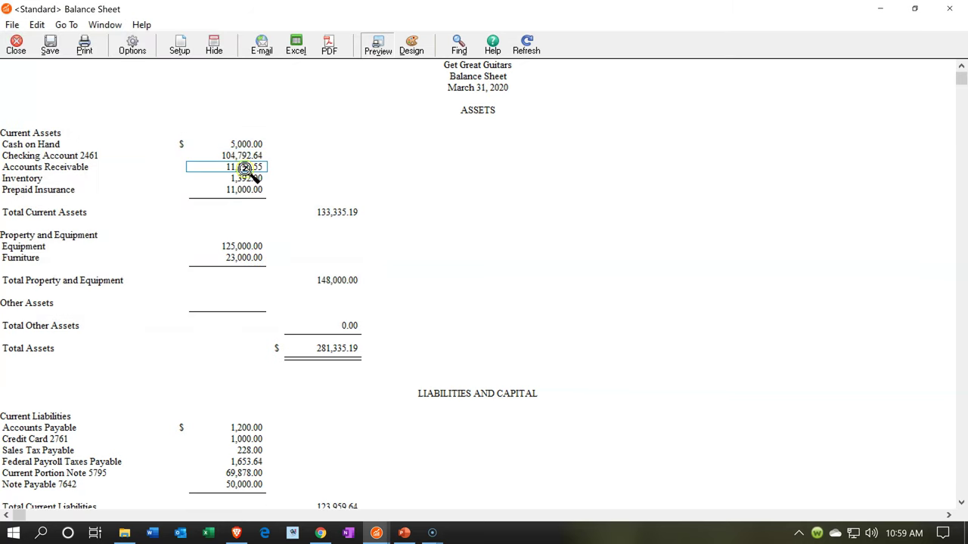
{"action": "double_click", "coordinate": [245, 167]}
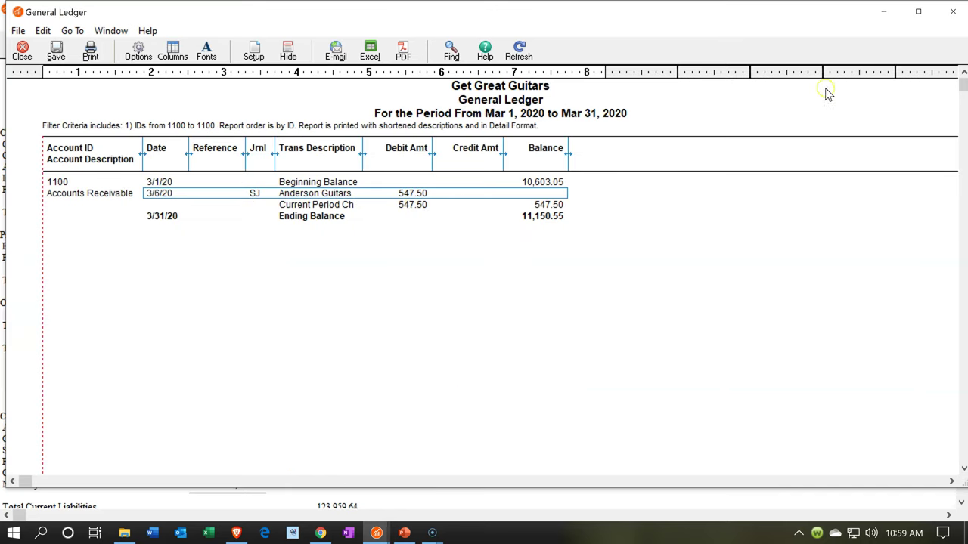
{"action": "left_click", "coordinate": [952, 12]}
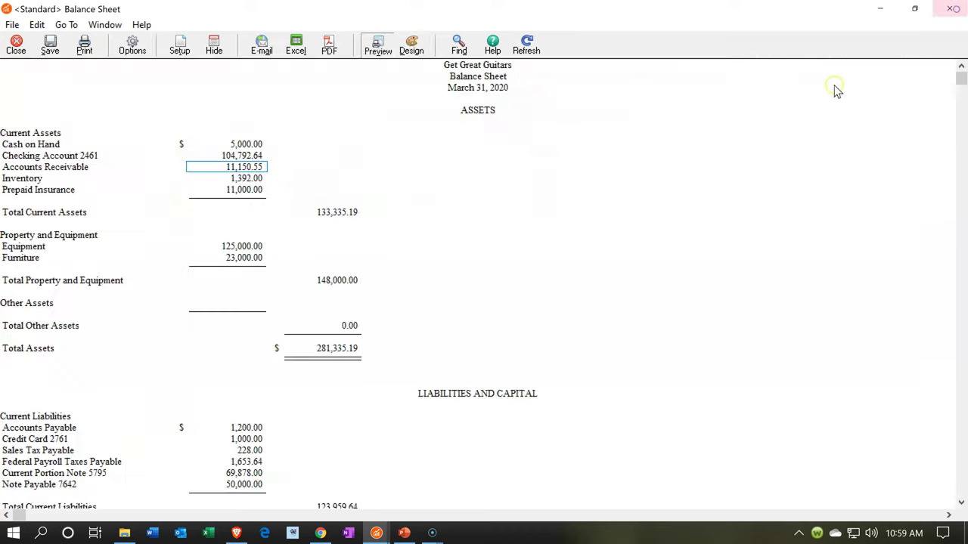
{"action": "double_click", "coordinate": [235, 177]}
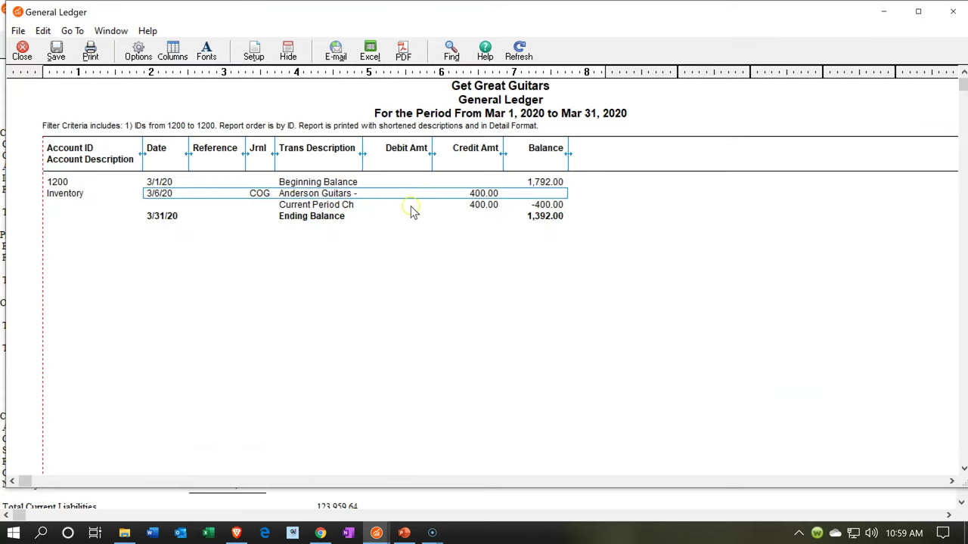
{"action": "left_click", "coordinate": [947, 24]}
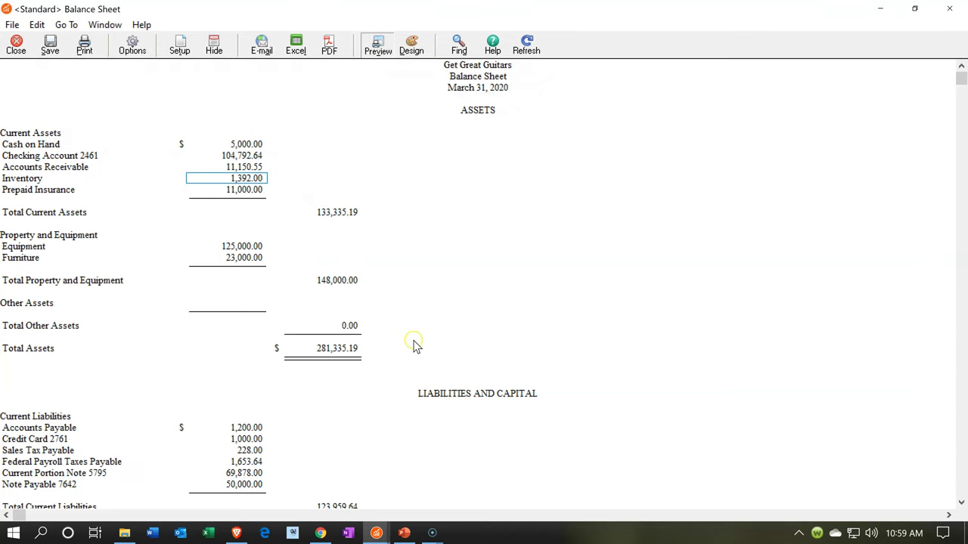
- Review the Sales Tax Payable General Ledger, then bring the March 2020 Income Stmnt window back to front
{"action": "scroll", "coordinate": [414, 345], "scroll_direction": "down", "scroll_amount": 1}
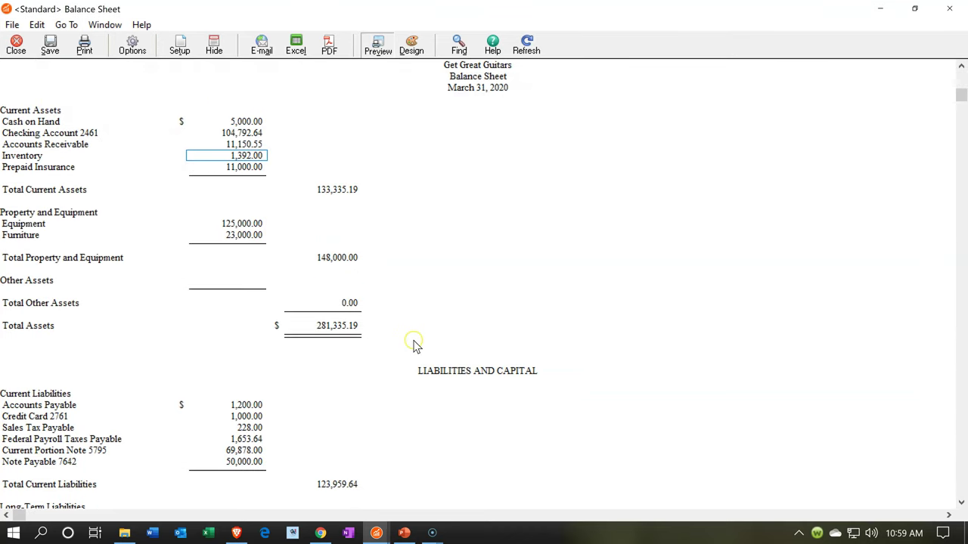
{"action": "double_click", "coordinate": [256, 428]}
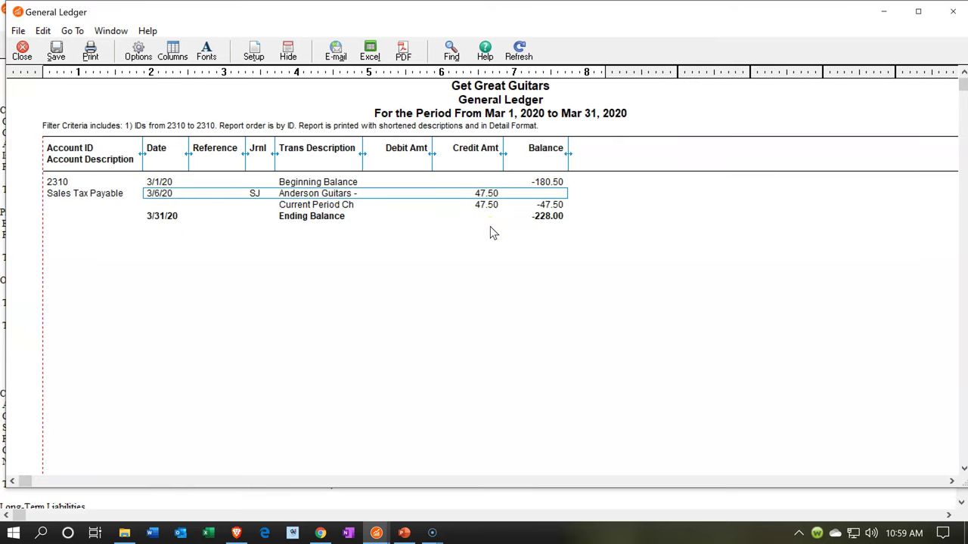
{"action": "left_click", "coordinate": [943, 20]}
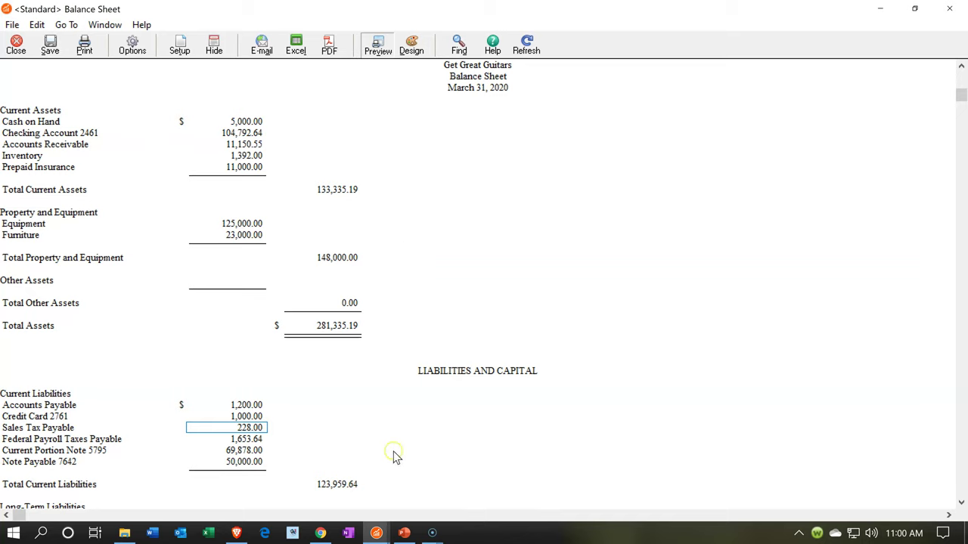
{"action": "left_click", "coordinate": [387, 534]}
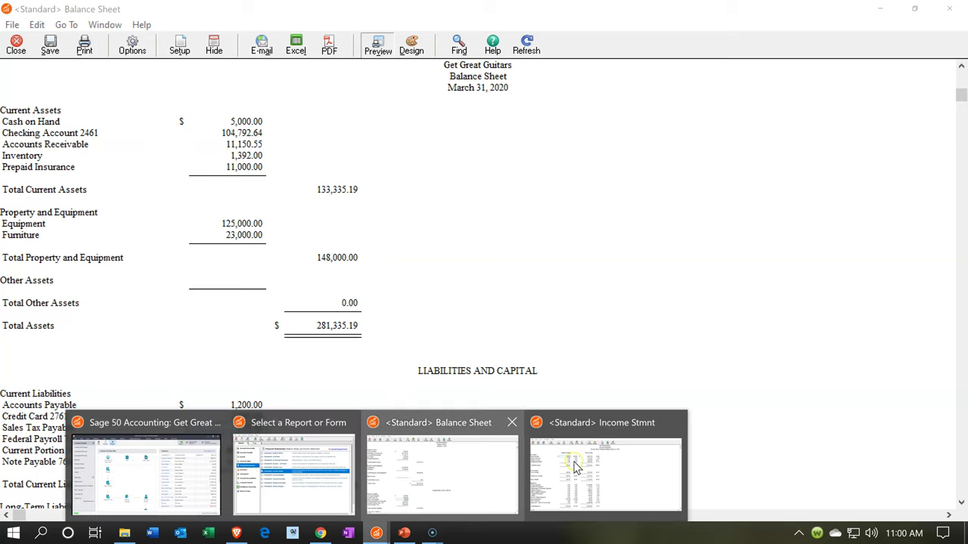
{"action": "left_click", "coordinate": [575, 467]}
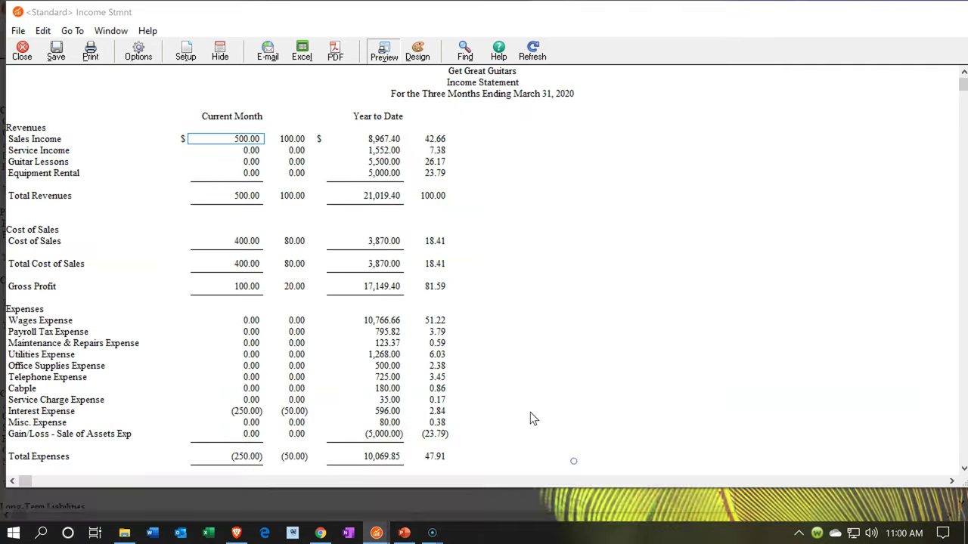